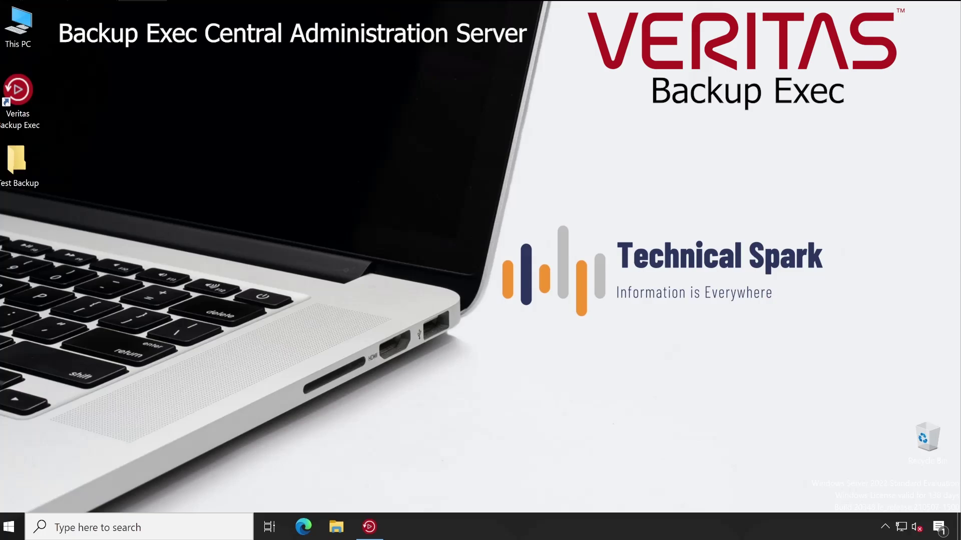
Launch the Veritas Backup Exec console to see the three backup servers and their job status
click(38, 103)
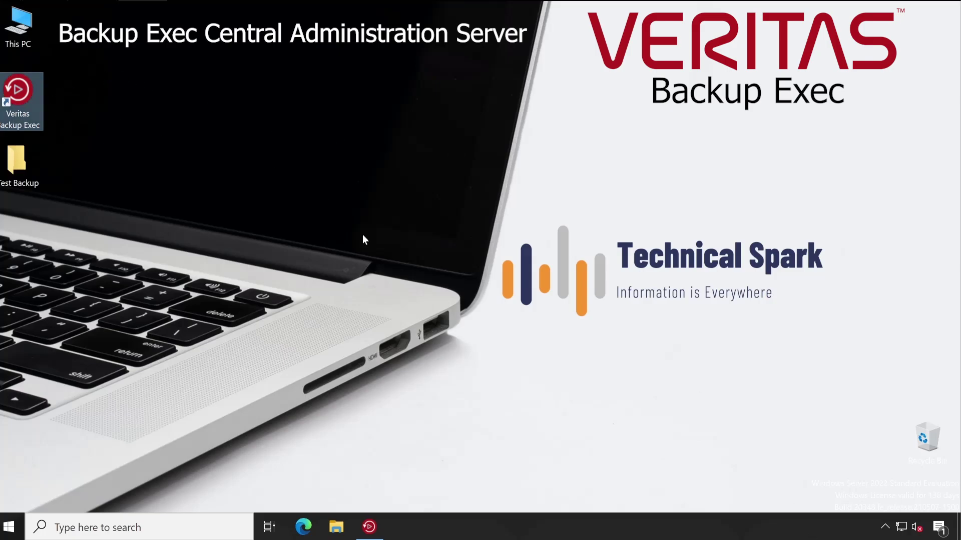
click(369, 527)
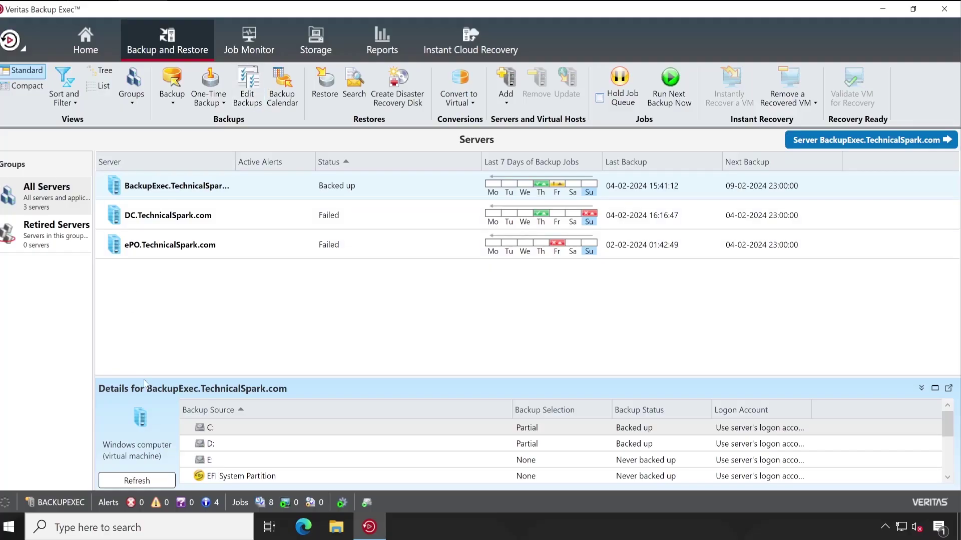
From the Backup Exec menu, start Installation and Licensing > Install Features and Licenses on this Backup Exec Server
click(11, 40)
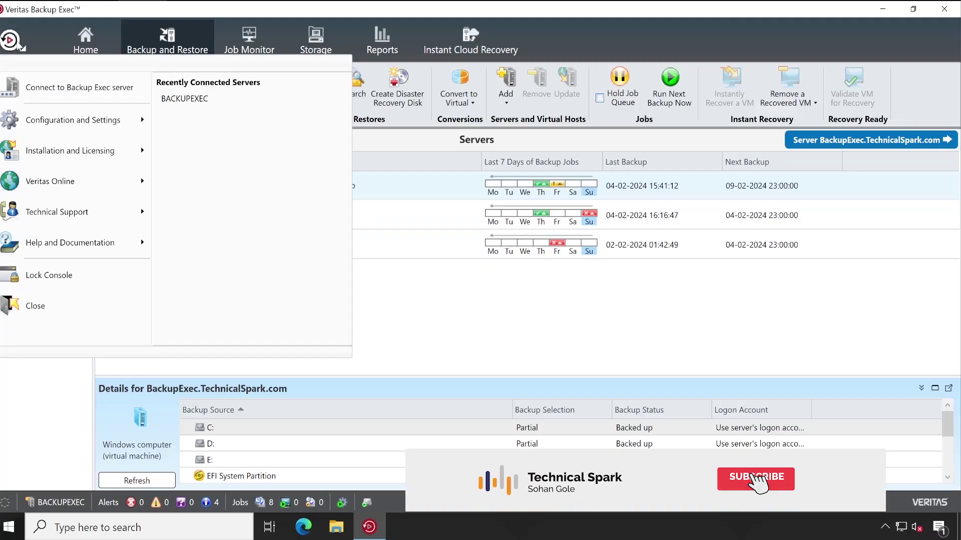
mouse_move(72, 128)
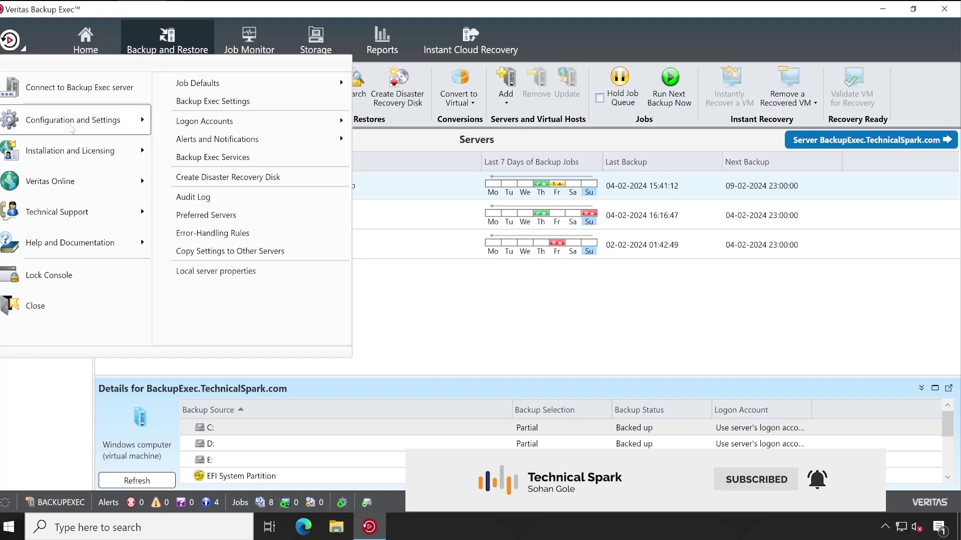
mouse_move(72, 151)
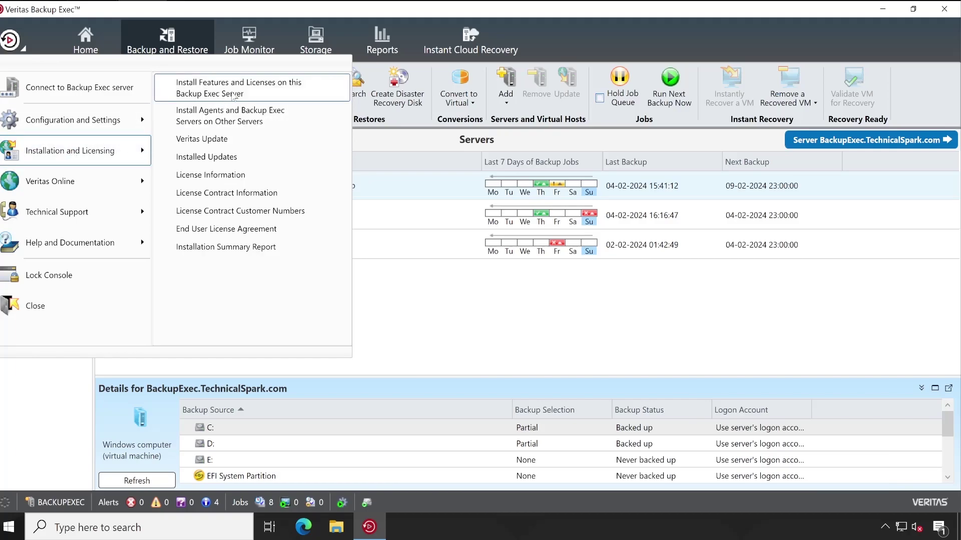
click(234, 95)
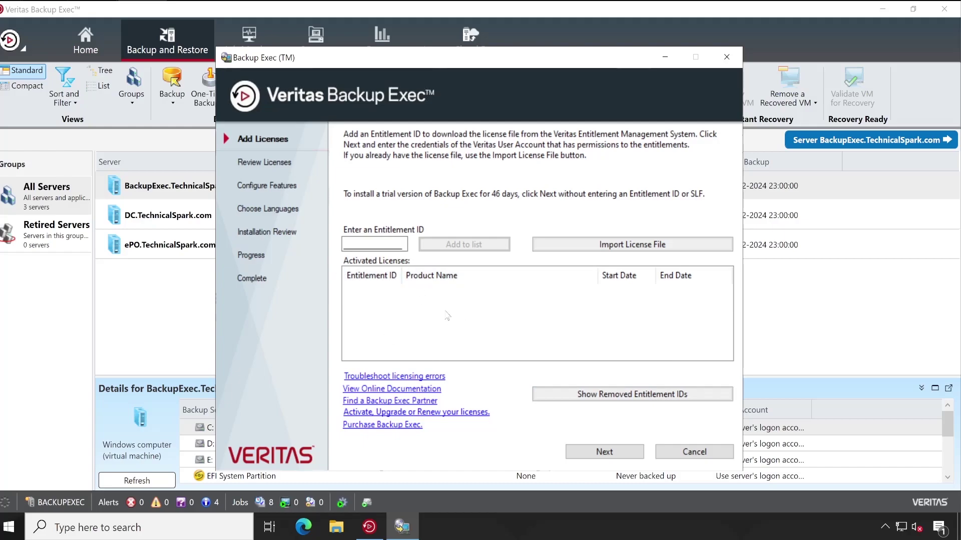
Continue on the trial license and check the Managed Backup Exec server feature
click(604, 453)
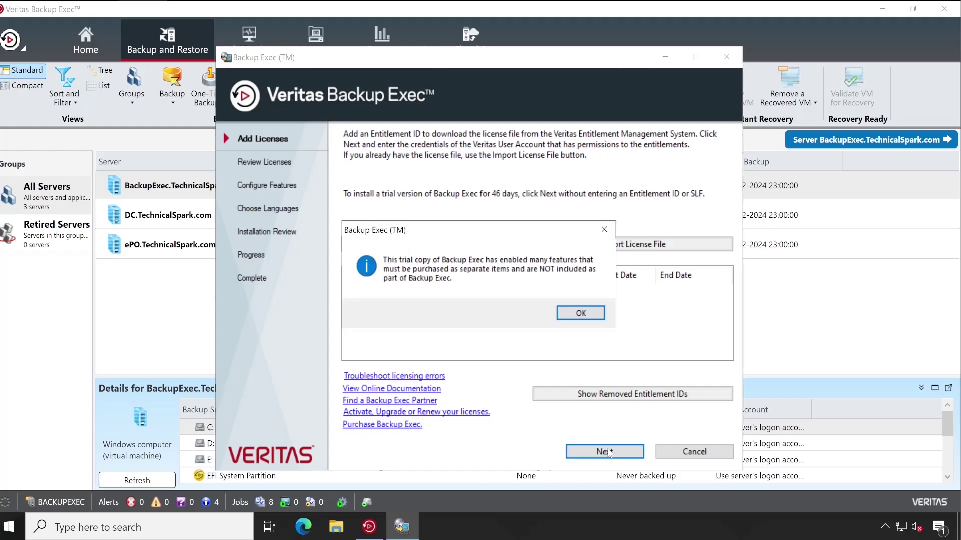
click(603, 320)
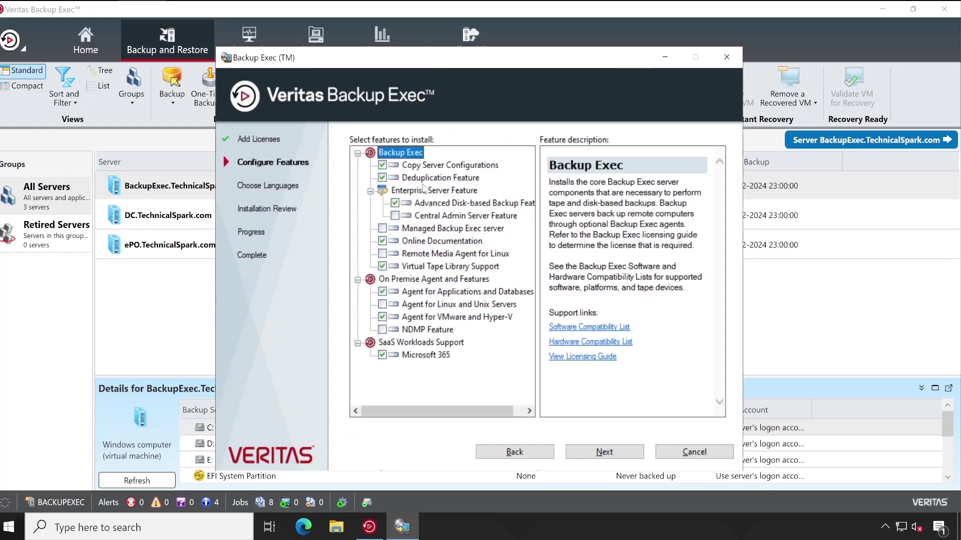
click(438, 216)
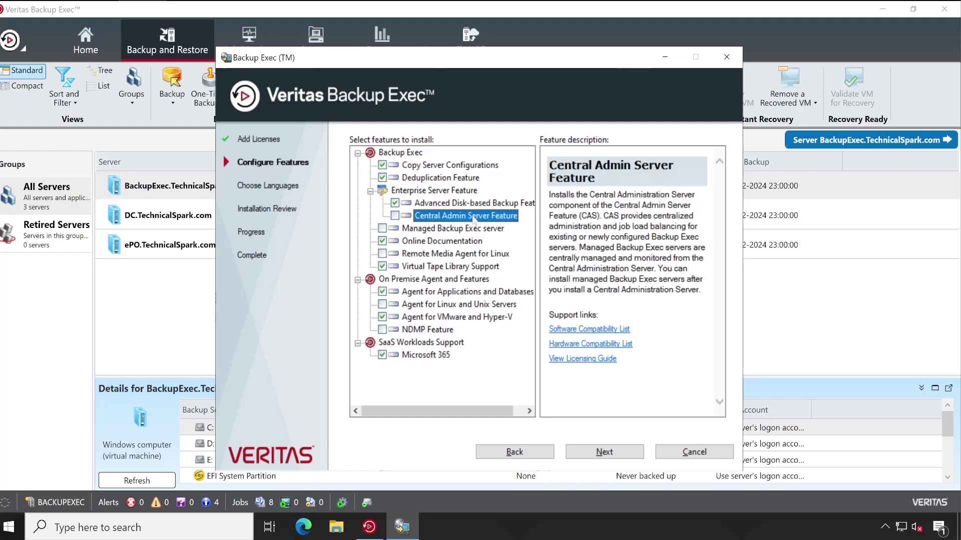
click(433, 230)
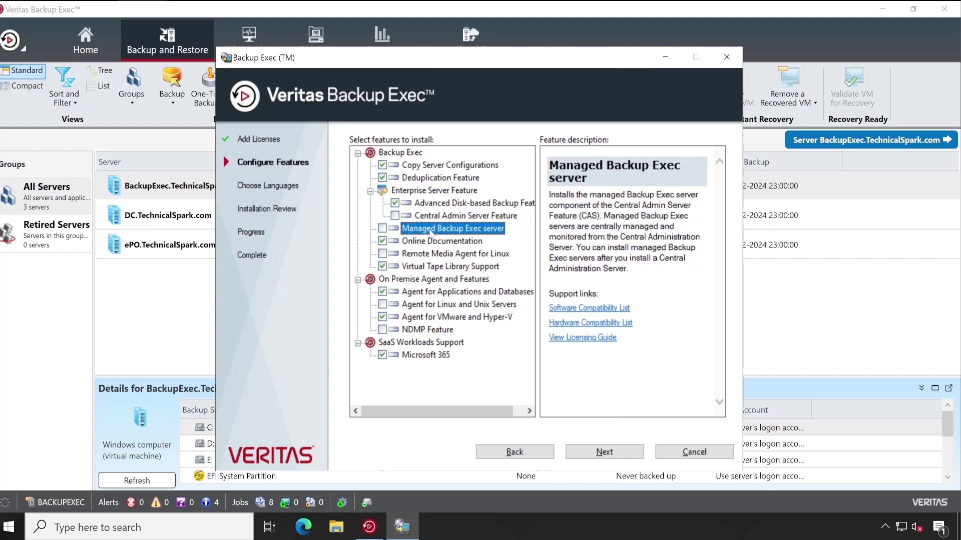
click(382, 229)
Advance past Choose Languages, then go back to the feature selection page
click(618, 457)
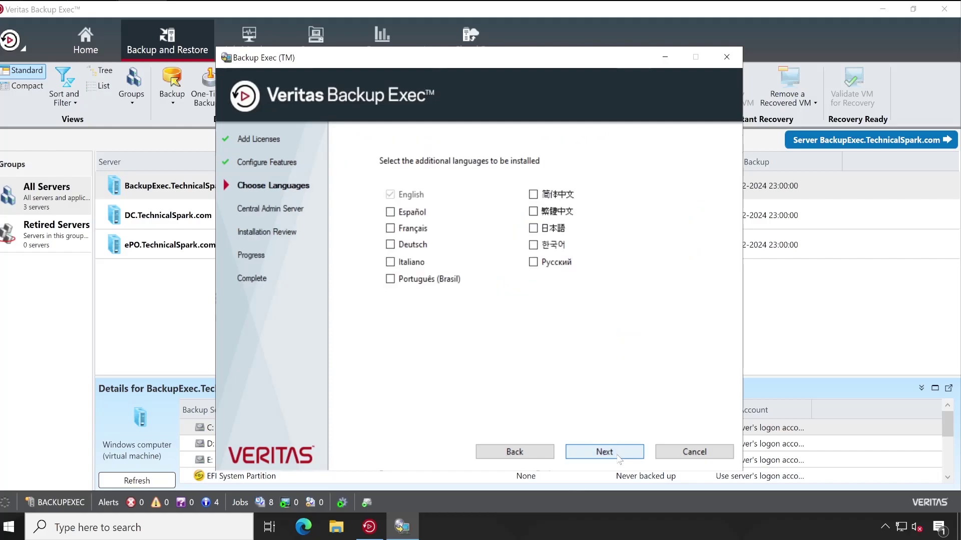
click(605, 452)
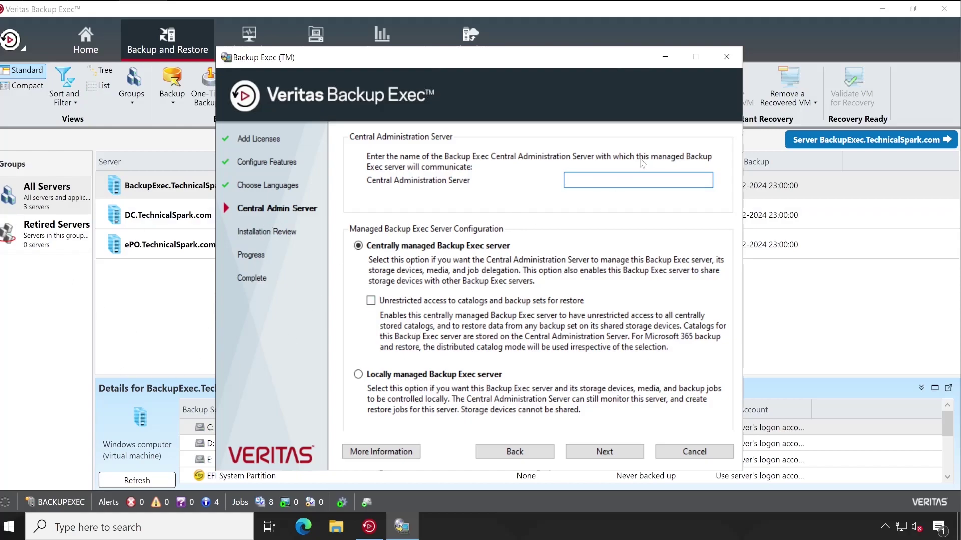
click(539, 456)
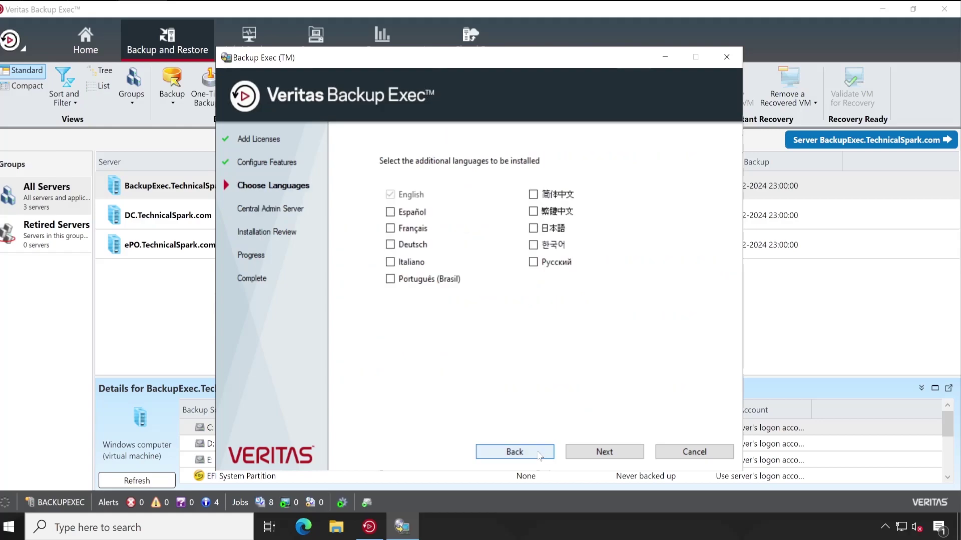
click(539, 453)
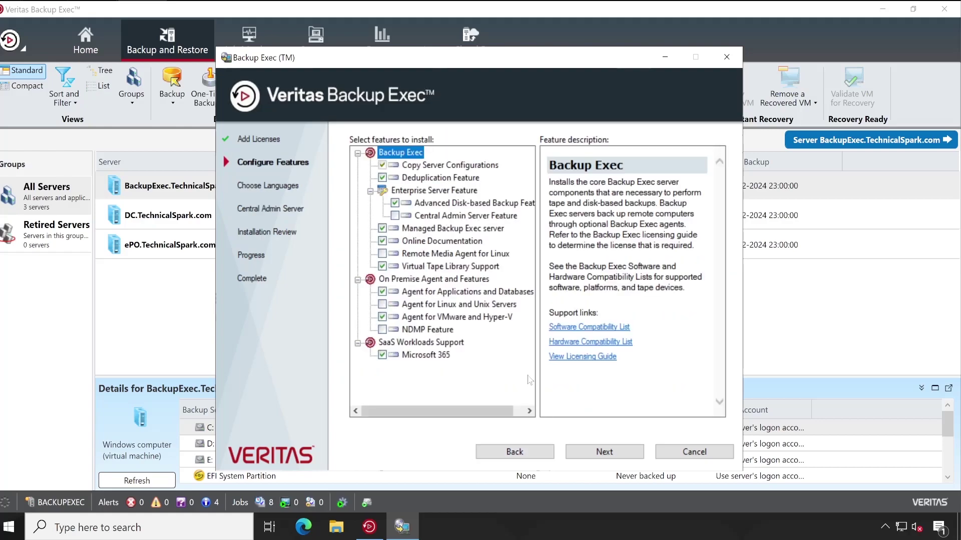
Swap Managed Backup Exec server for Central Admin Server Feature and advance to Installation Review
click(383, 228)
click(453, 215)
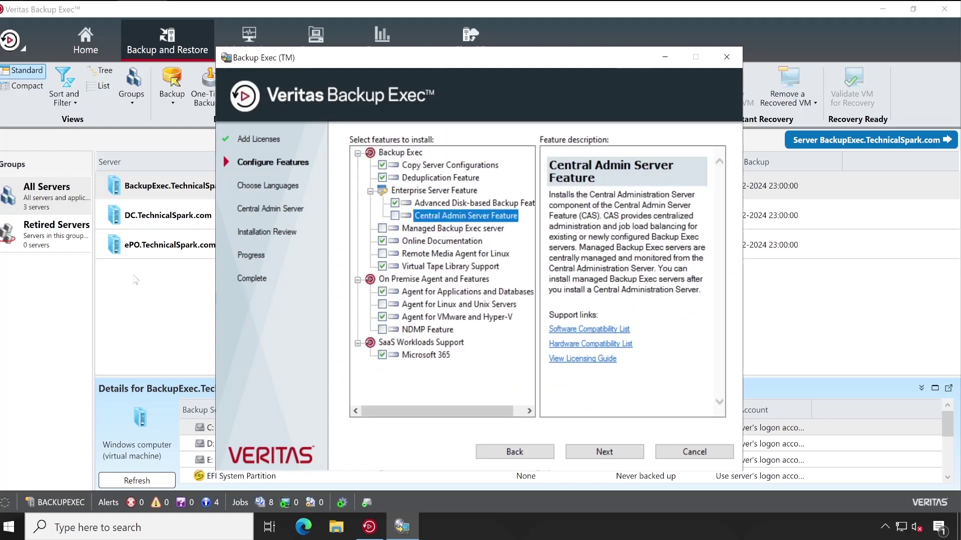
click(395, 216)
click(596, 453)
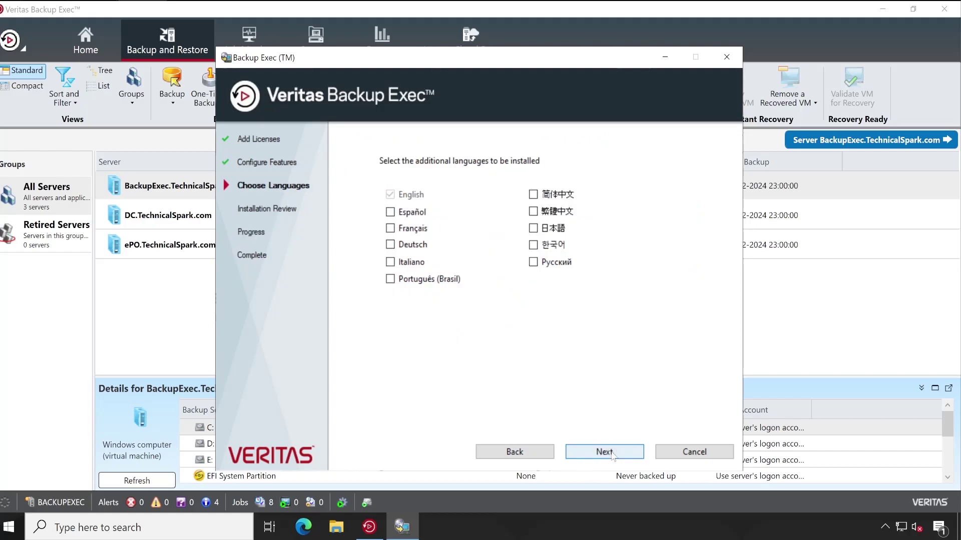
click(612, 453)
Start the installation and agree to close the running Backup Exec console
scroll(651, 351, down, 10)
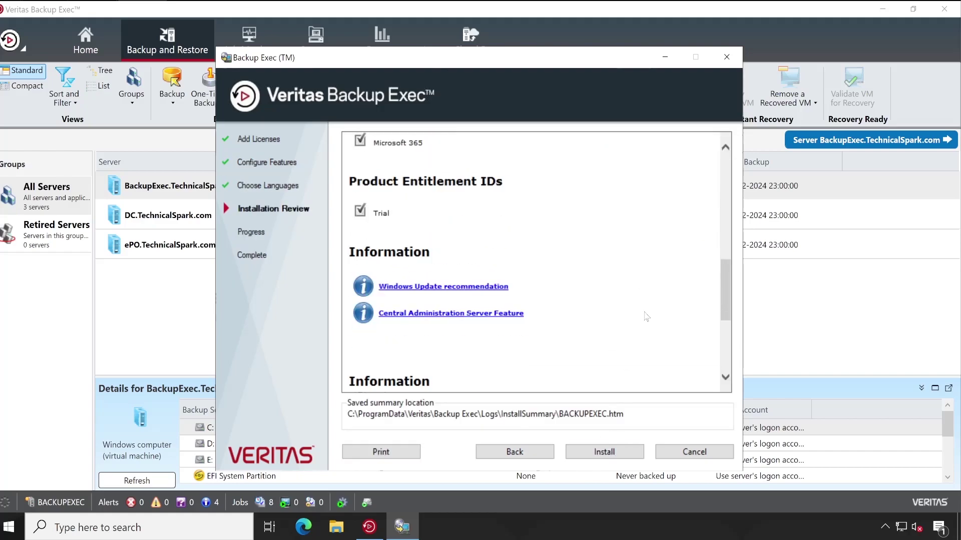
click(606, 451)
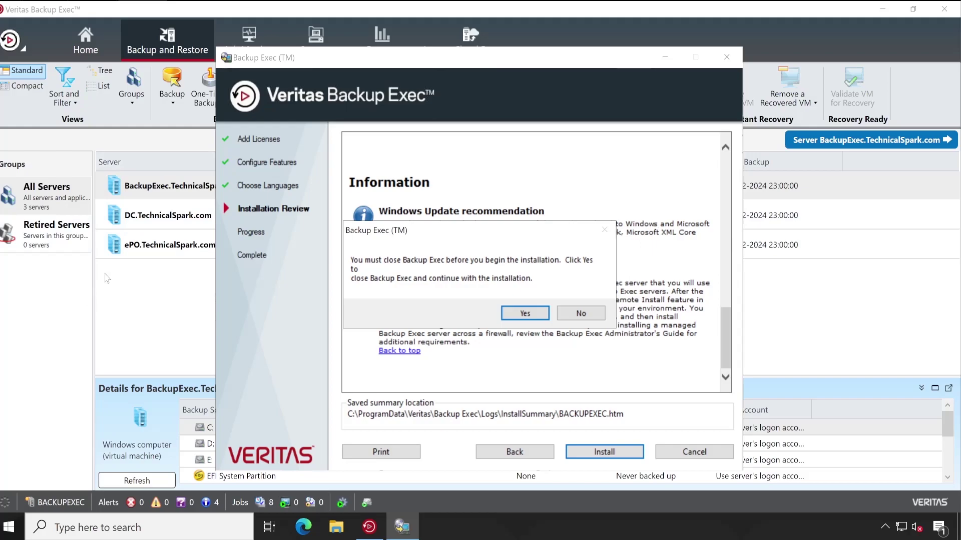
click(944, 8)
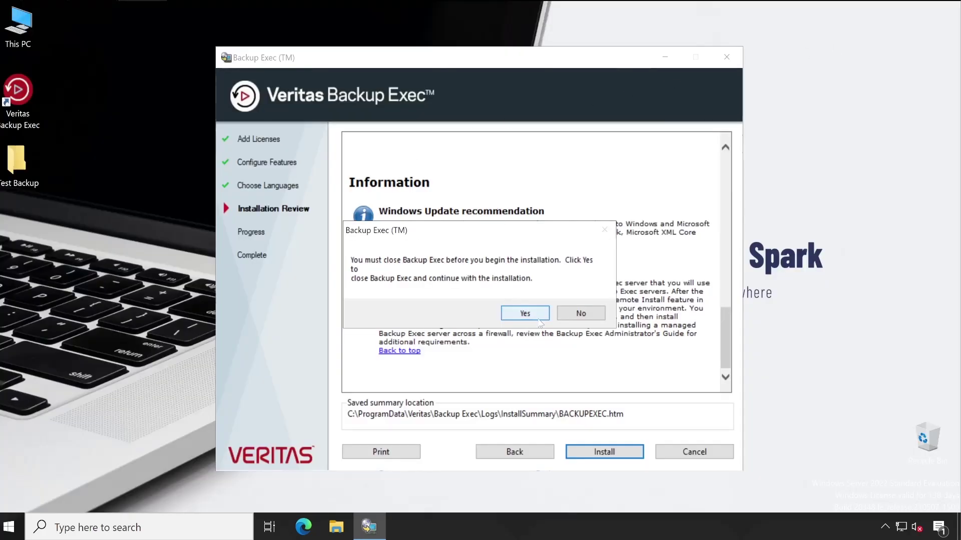
click(540, 319)
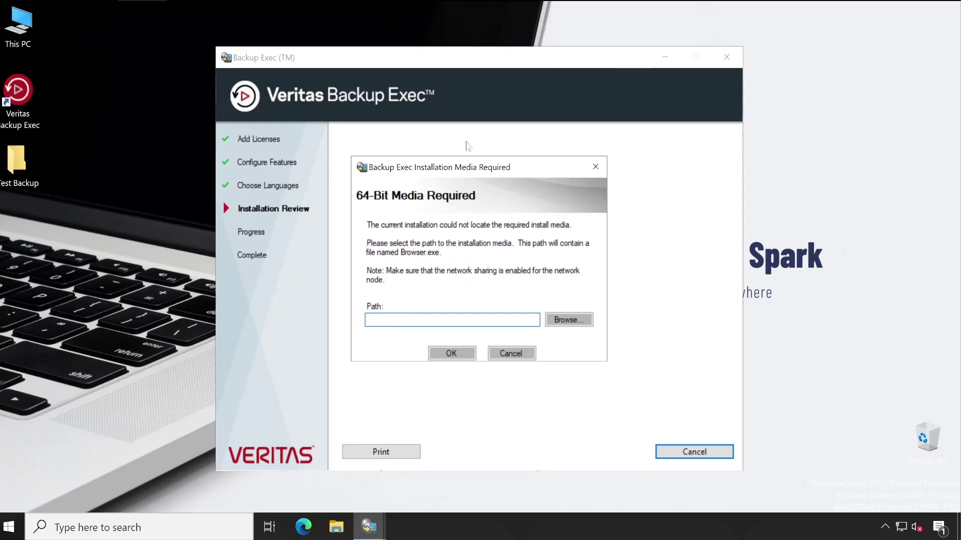
Set the 64-bit install media path to DVD Drive (H:) Veritas and resume installing
click(569, 320)
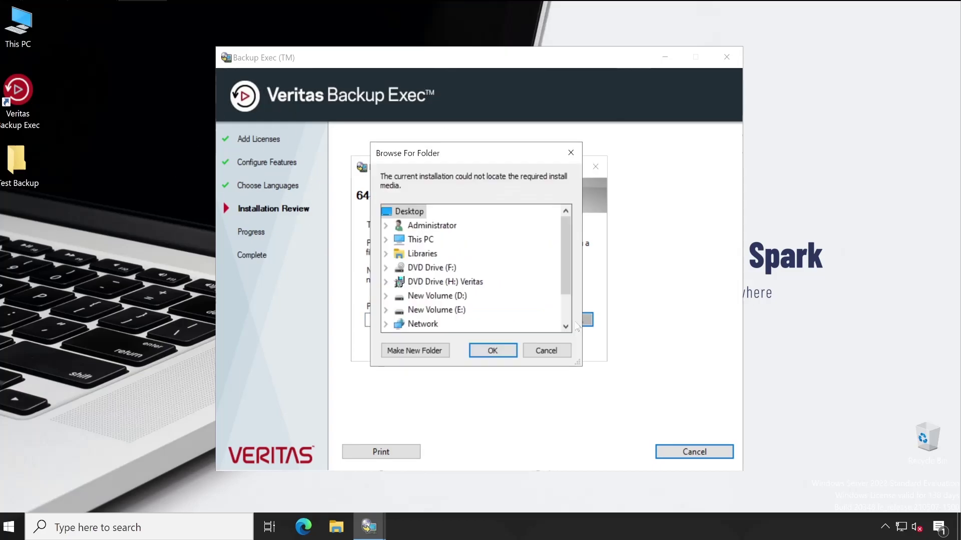
drag(520, 166, 233, 151)
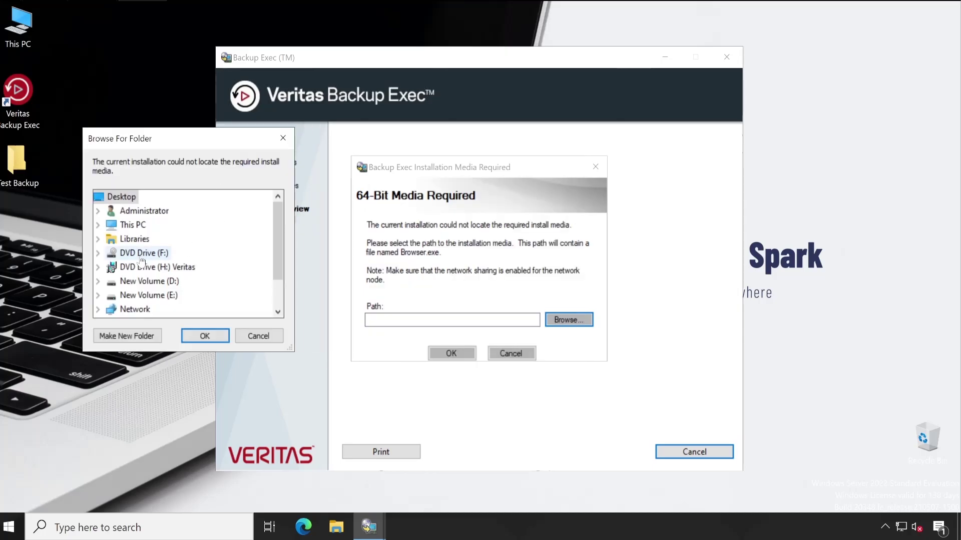
click(98, 267)
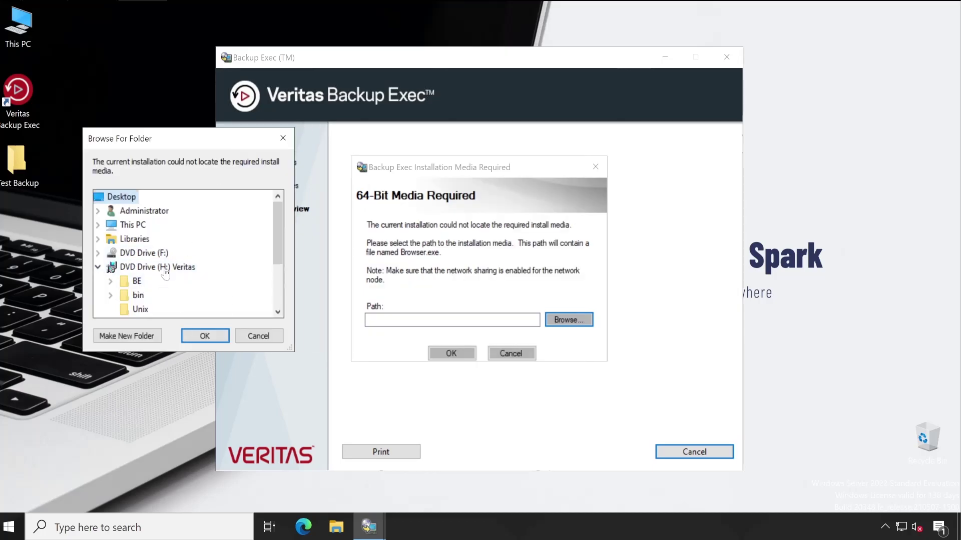
click(166, 270)
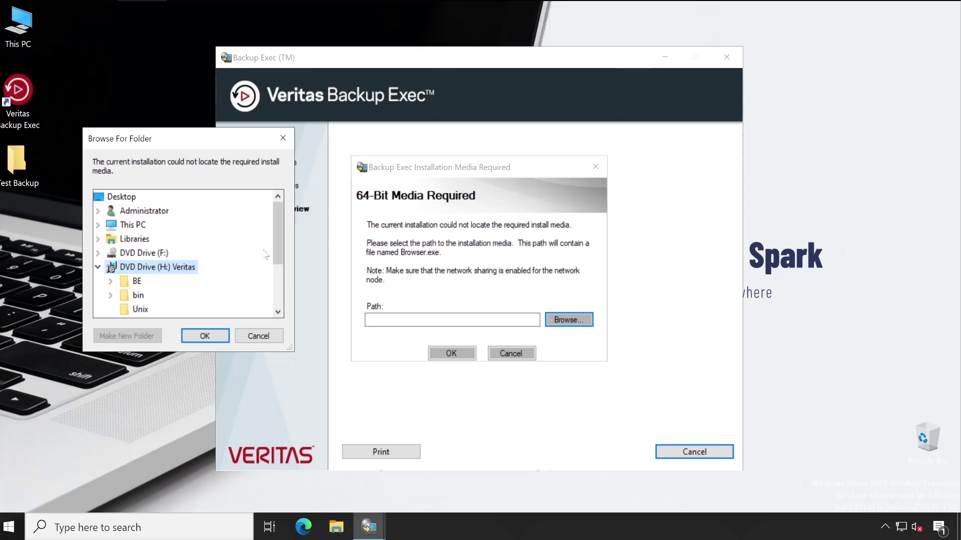
drag(274, 234, 278, 259)
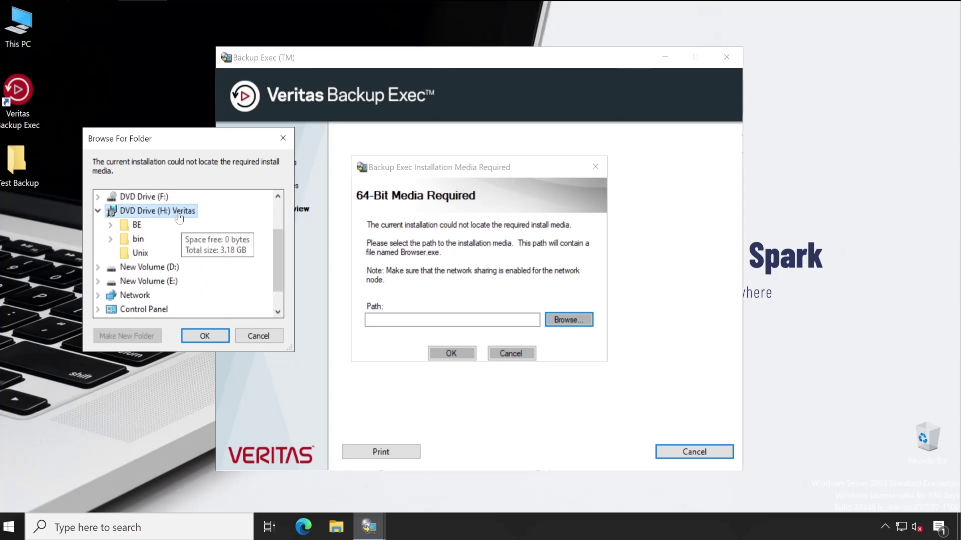
click(205, 336)
click(463, 352)
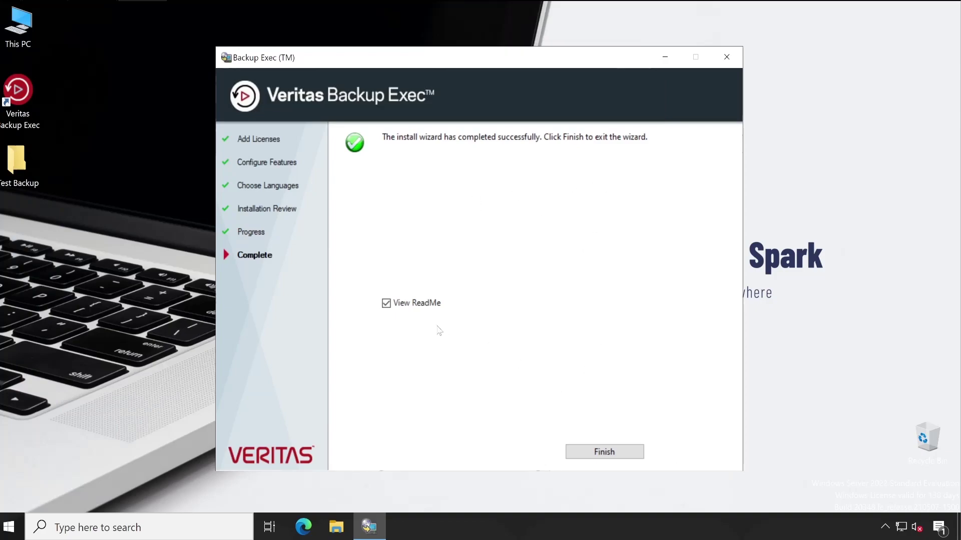
Finish the installation without viewing the ReadMe and relaunch Backup Exec from the desktop
click(423, 304)
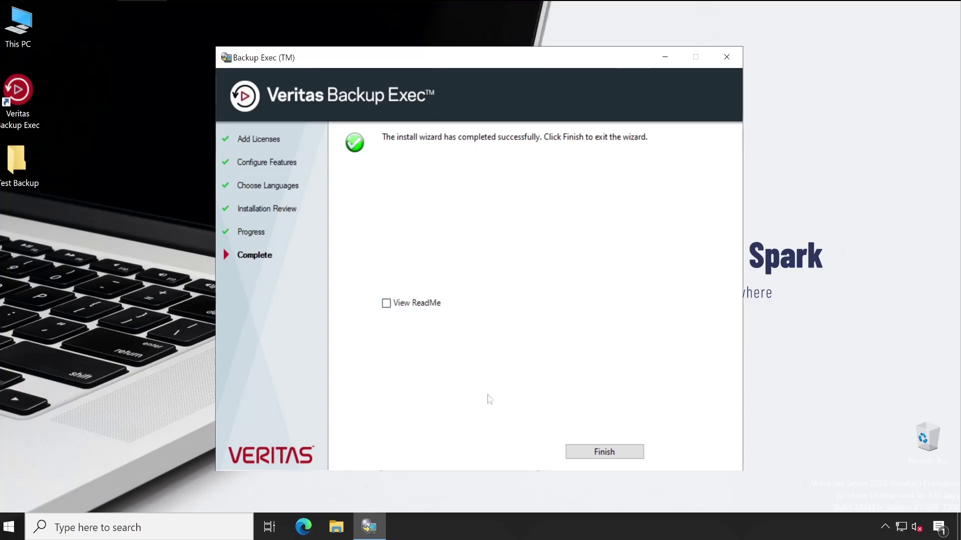
click(605, 453)
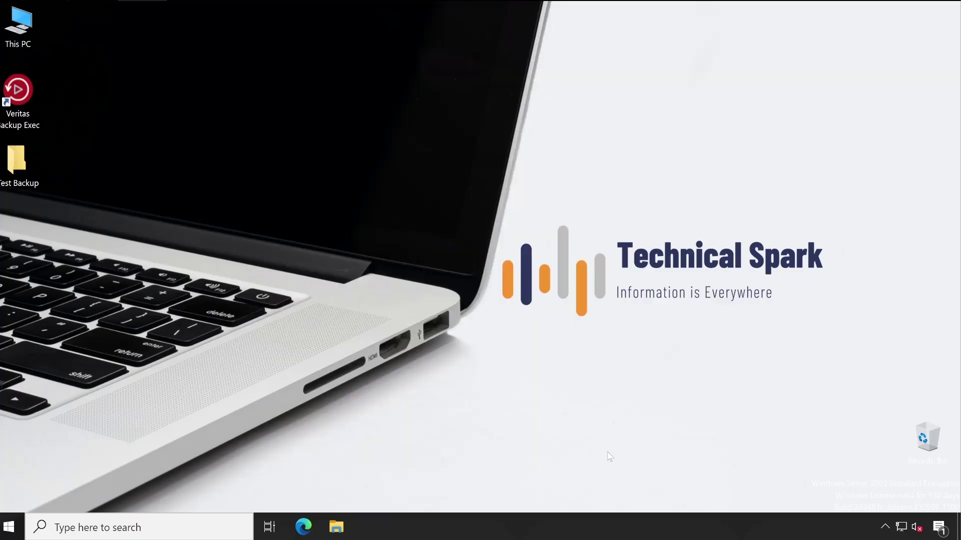
double_click(21, 93)
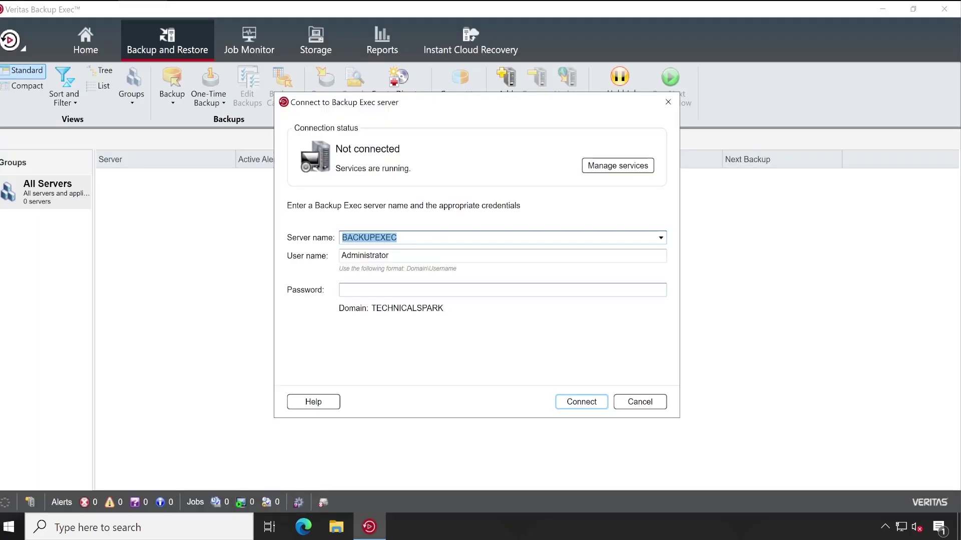
Enter the account password to connect the console to the BACKUPEXEC server
click(345, 290)
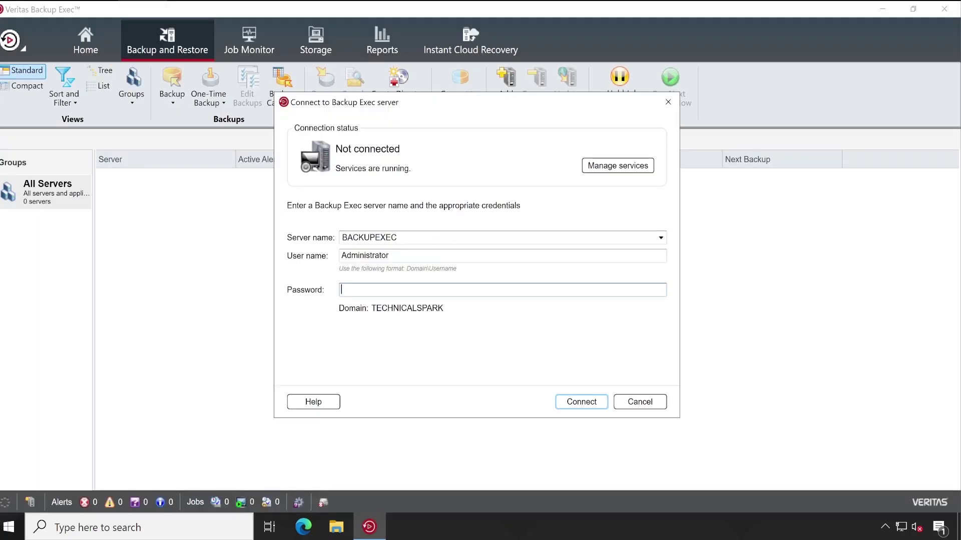
text(*****)
key(Return)
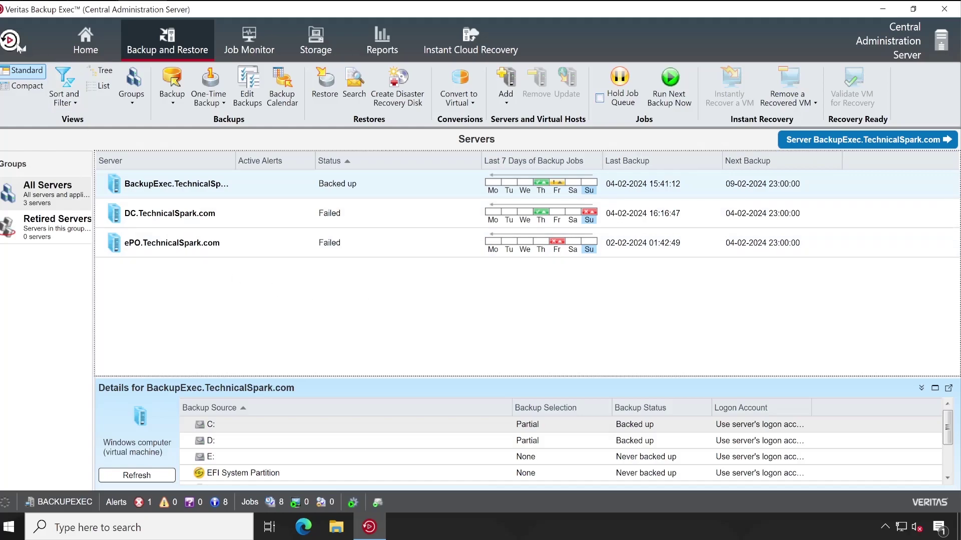
From the Backup Exec menu, start Installation and Licensing > Install Agents and Backup Exec Servers on Other Servers
click(19, 48)
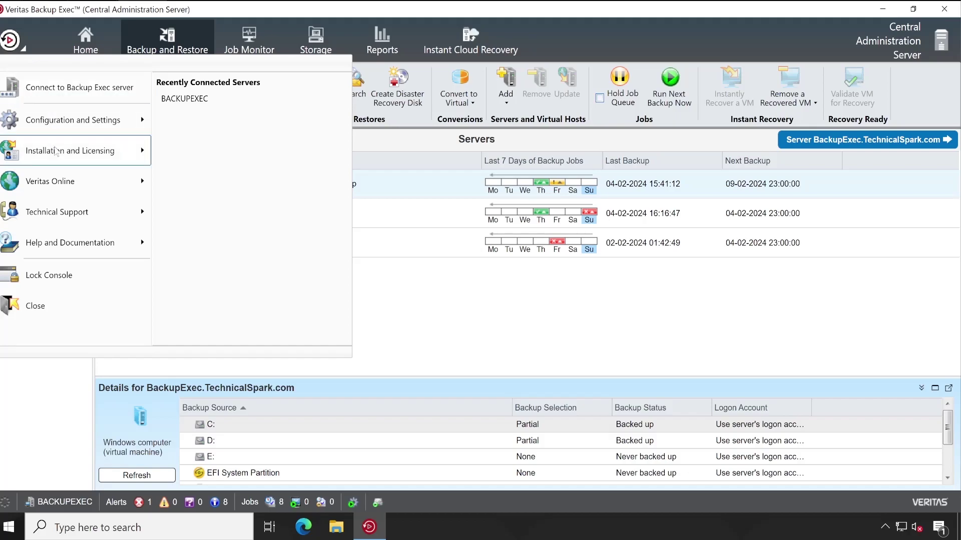
mouse_move(61, 157)
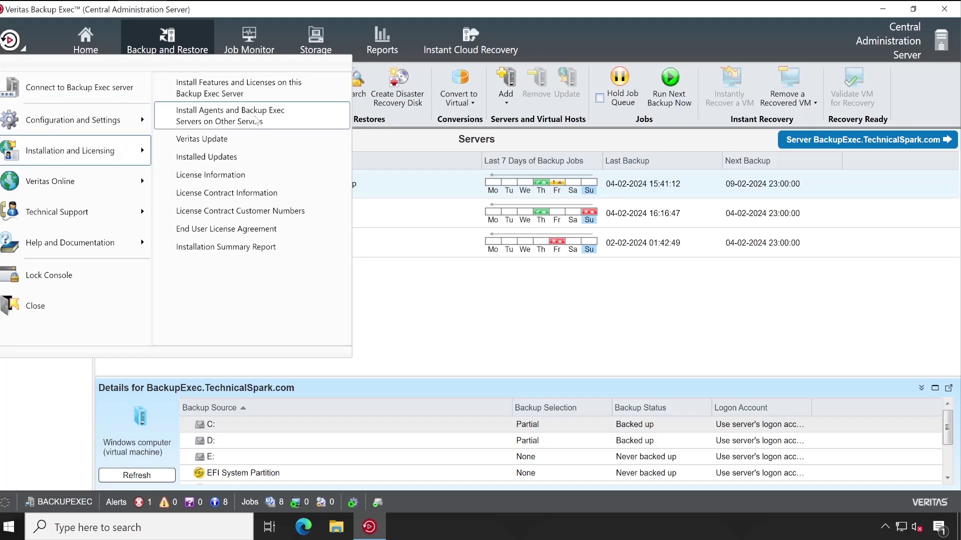
click(257, 121)
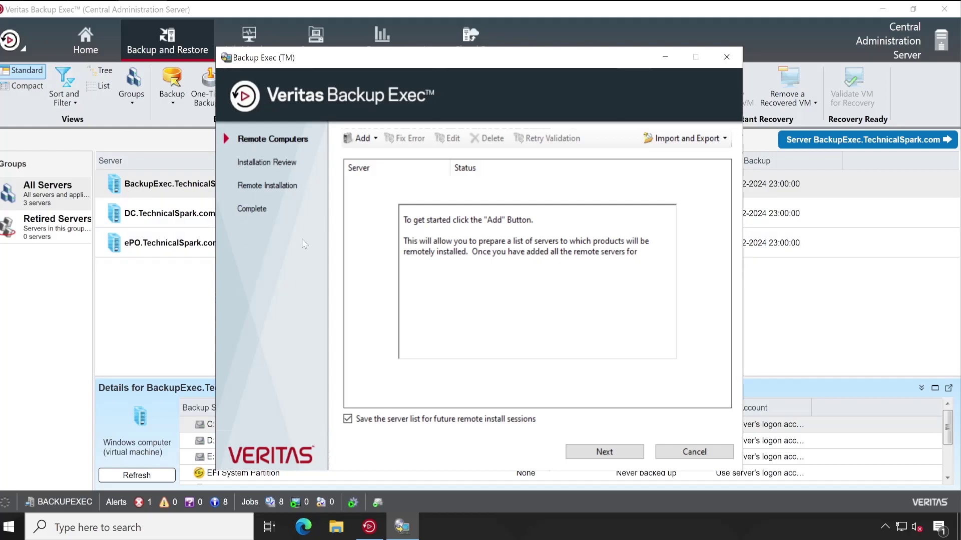
Begin adding a single remote computer, keeping Backup Exec as the product
click(370, 141)
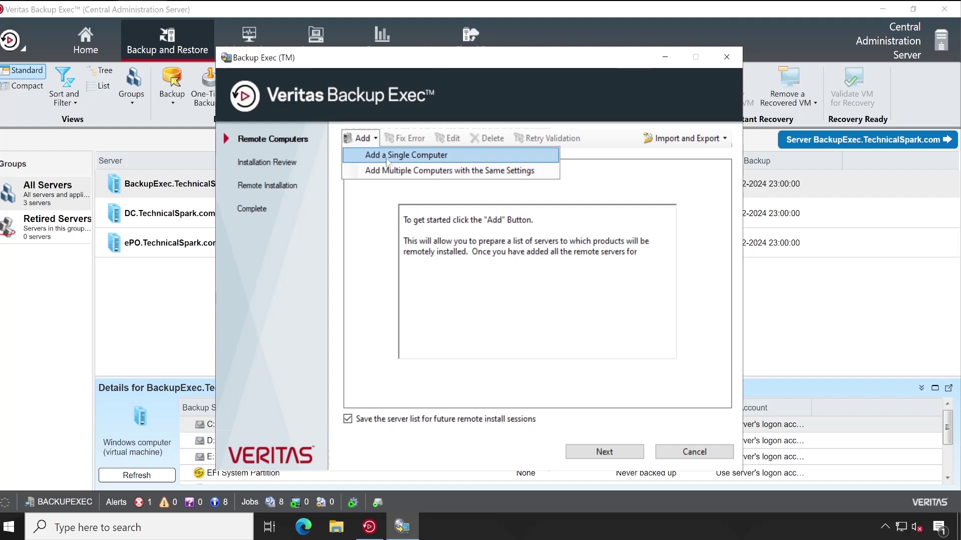
click(388, 156)
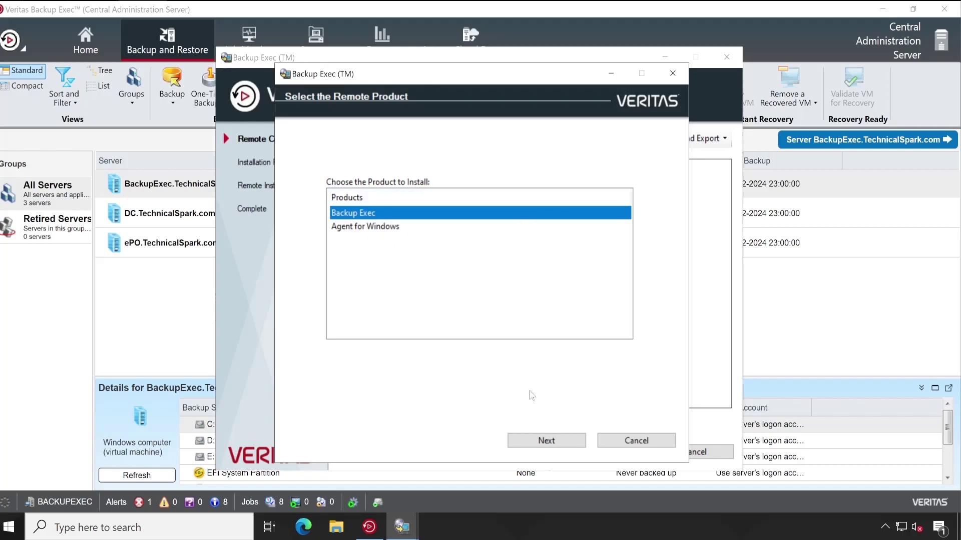
click(548, 439)
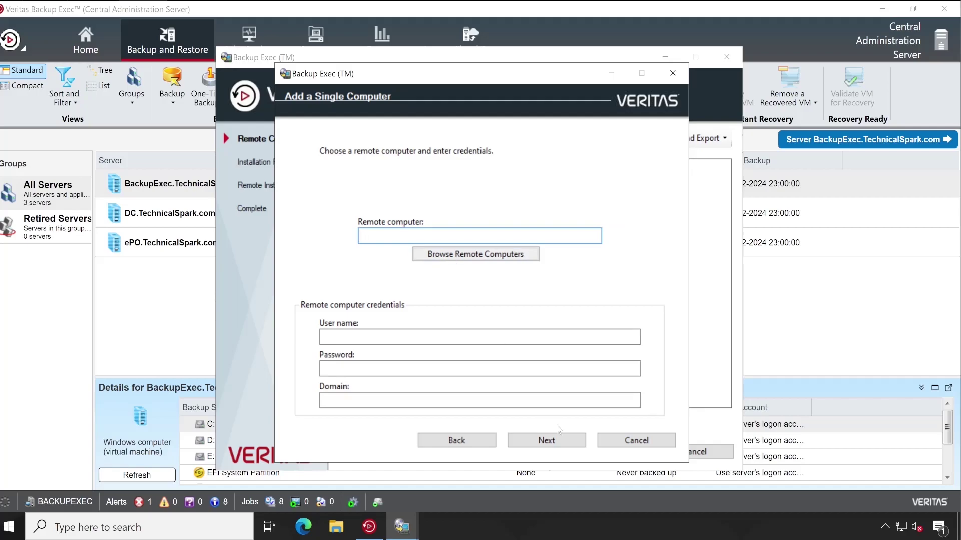
Cancel the single-computer setup and the whole remote installation wizard, confirming both
click(640, 441)
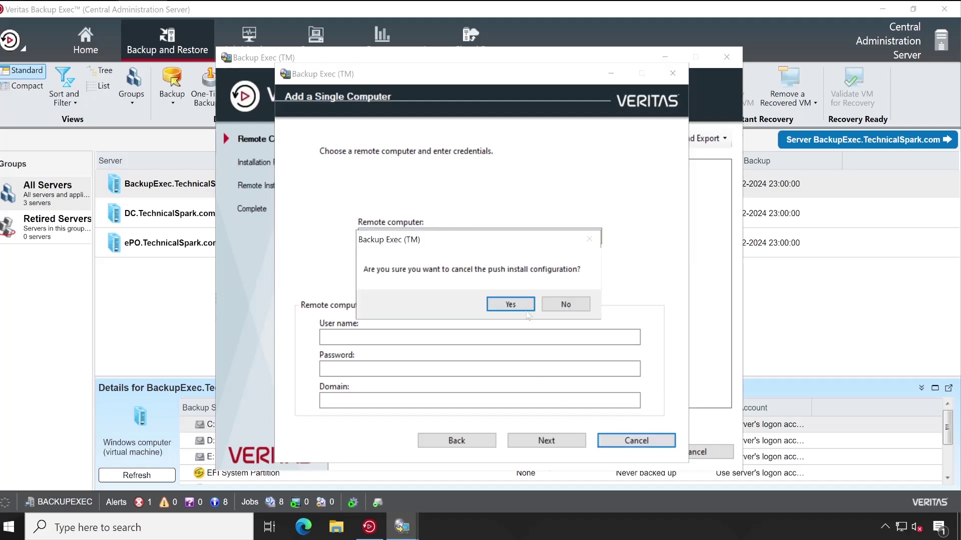
click(526, 306)
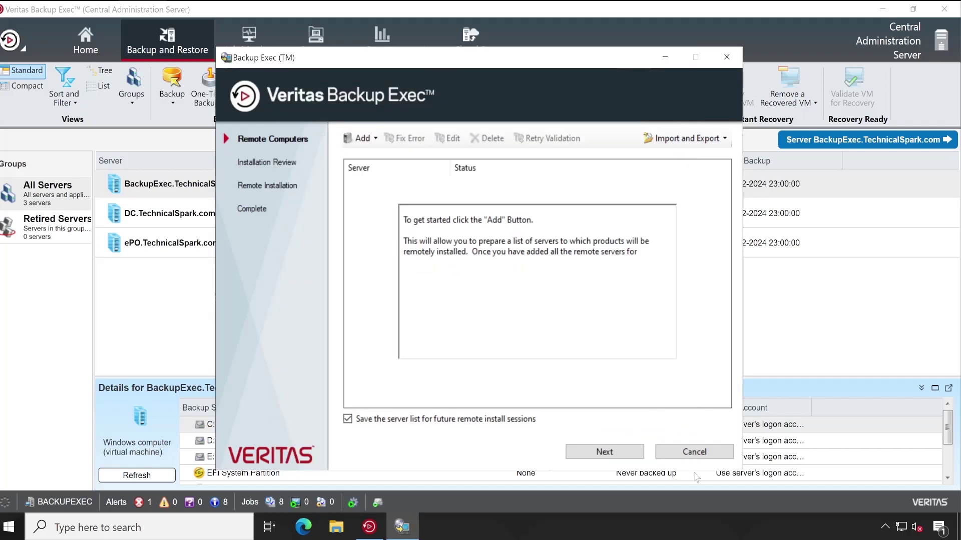
click(700, 455)
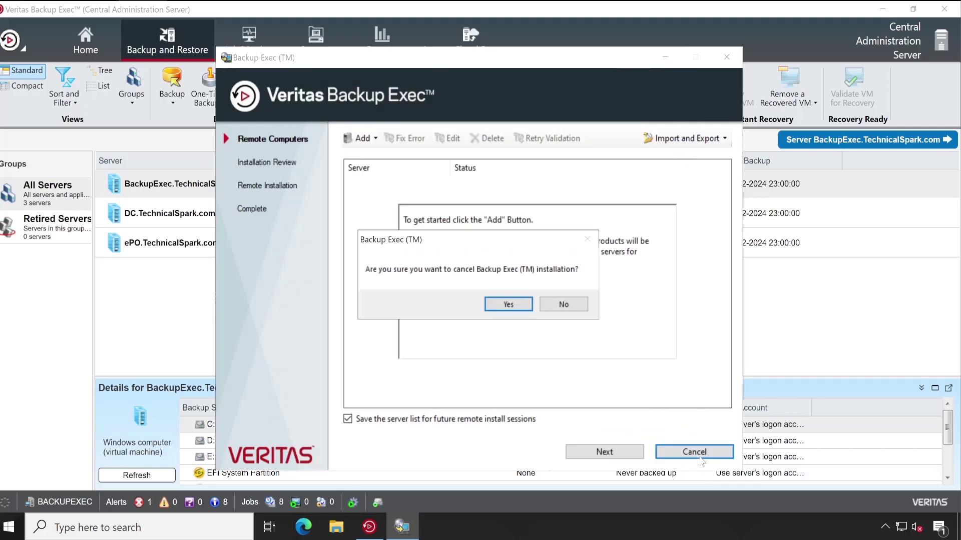
click(510, 304)
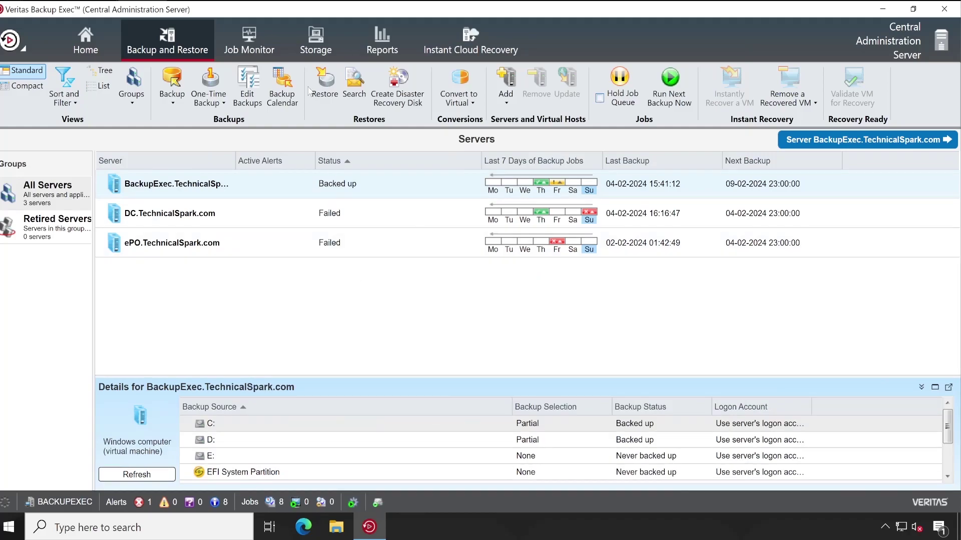
click(312, 48)
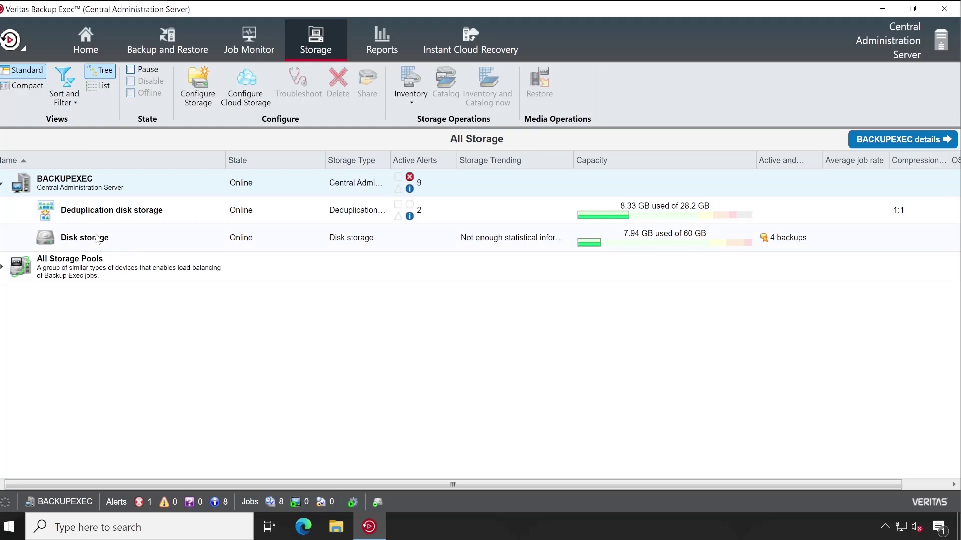
click(2, 185)
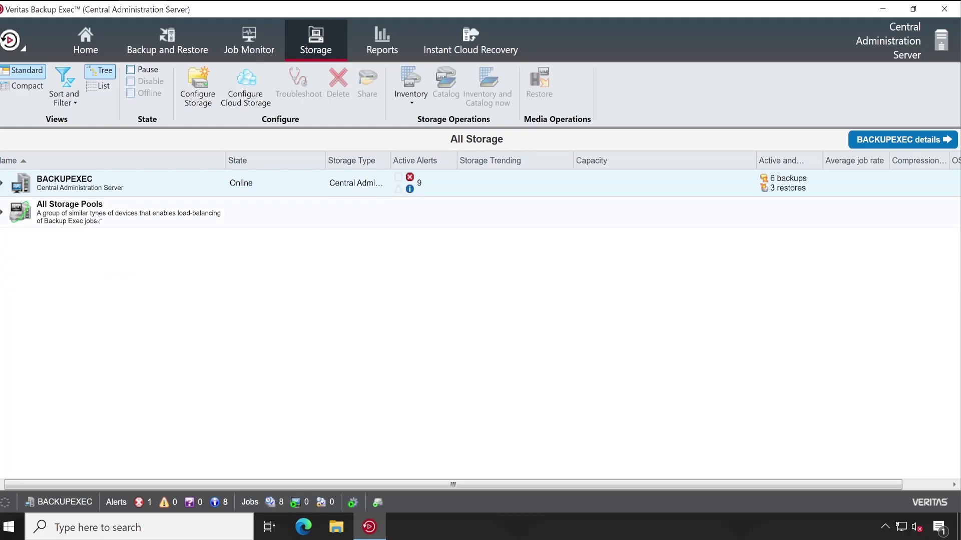
click(3, 187)
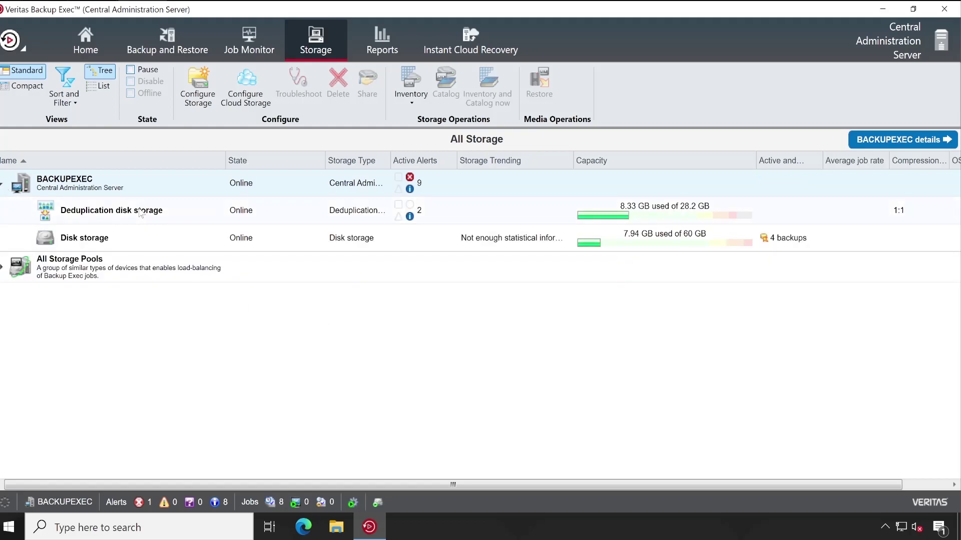
click(252, 48)
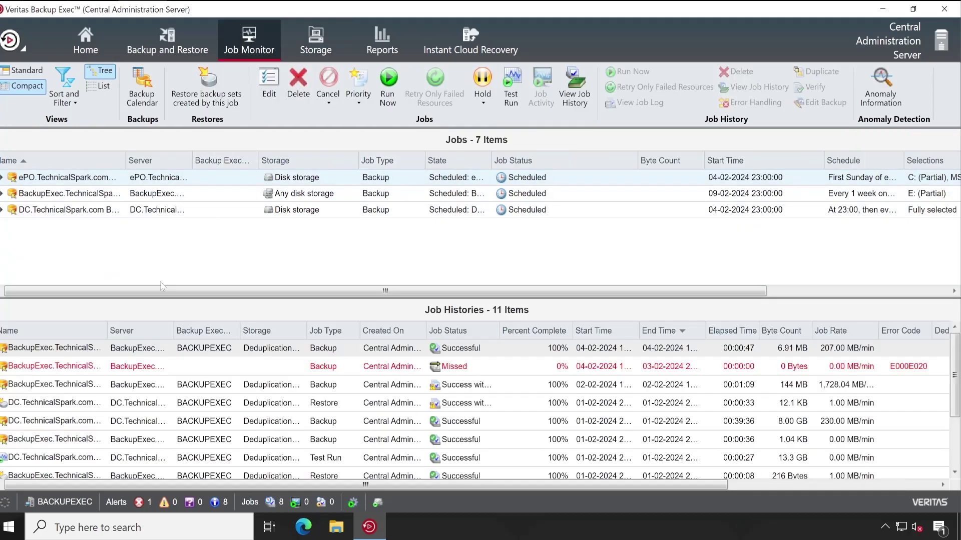
click(153, 48)
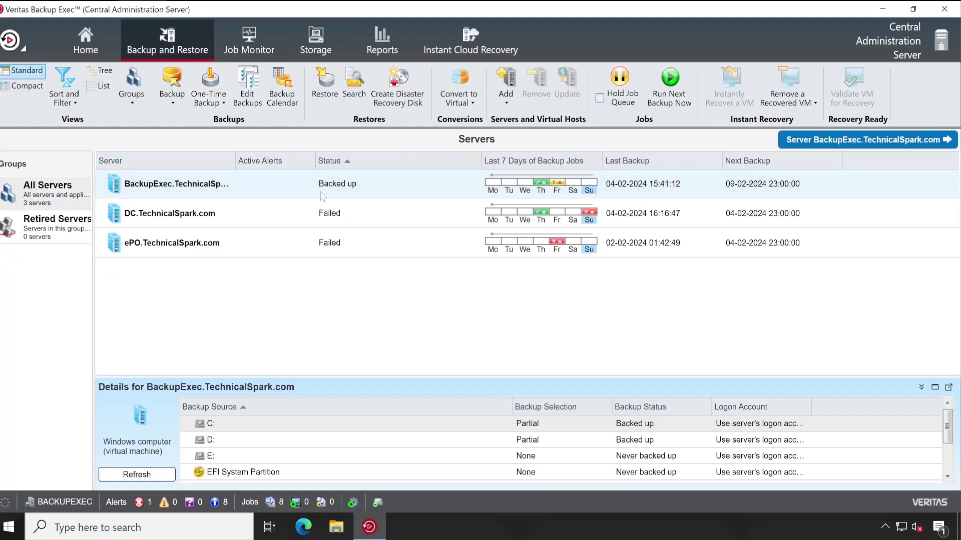